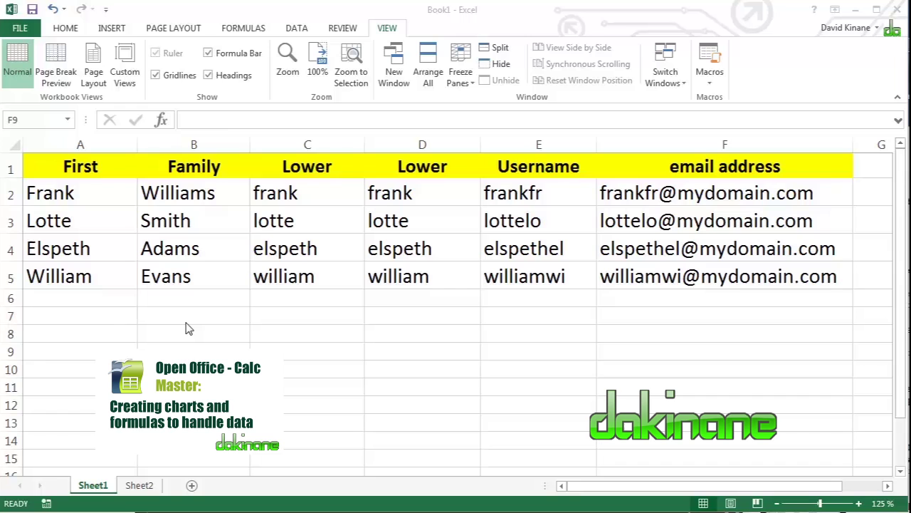
Review the existing LOWER formula in C2, then select the first and family names in A2:B5
{"action": "left_click", "coordinate": [282, 192]}
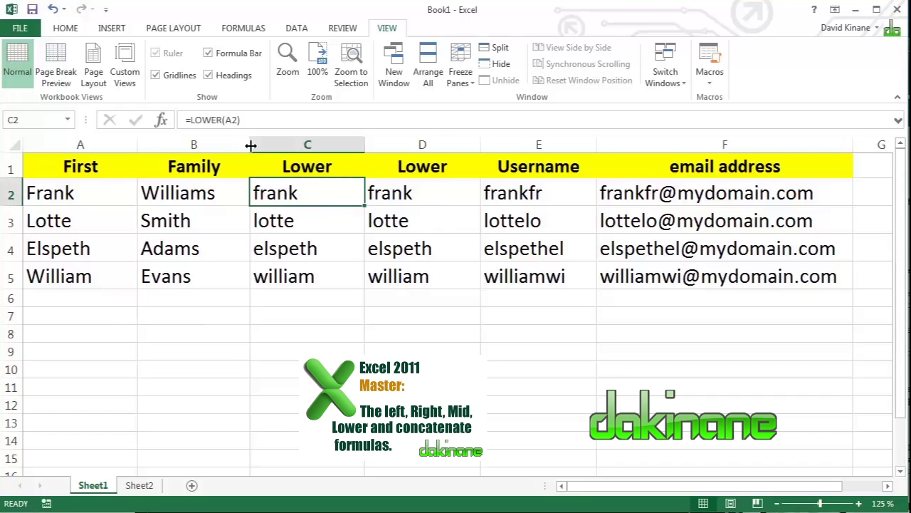
{"action": "double_click", "coordinate": [265, 204]}
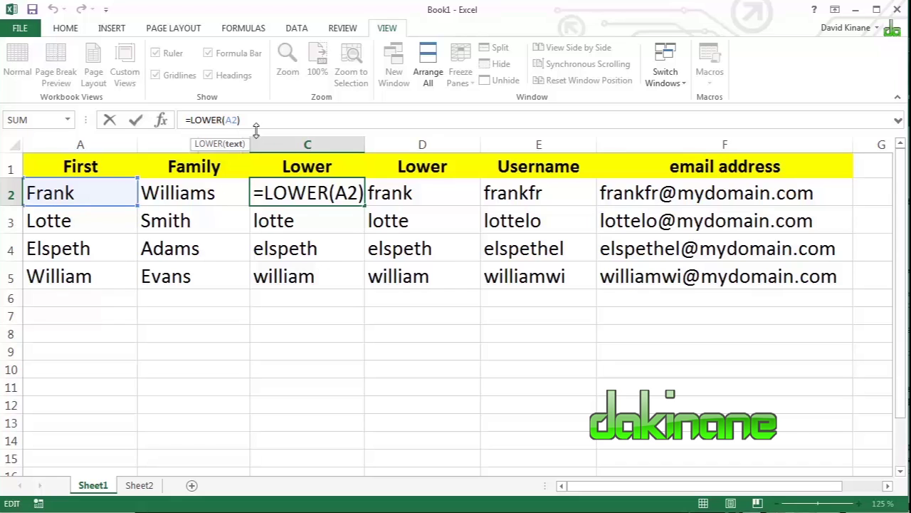
{"action": "left_click", "coordinate": [250, 120]}
{"action": "key", "text": "Return"}
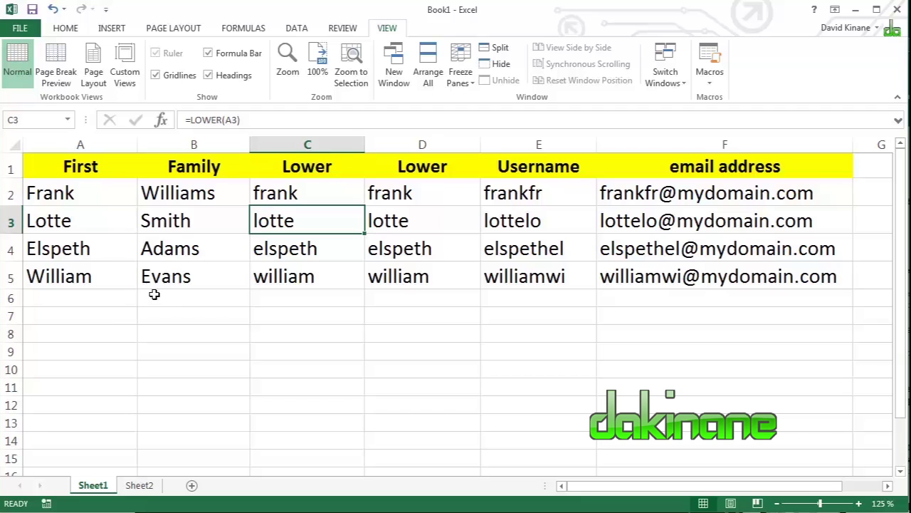
{"action": "left_click_drag", "start_coordinate": [66, 195], "coordinate": [178, 275]}
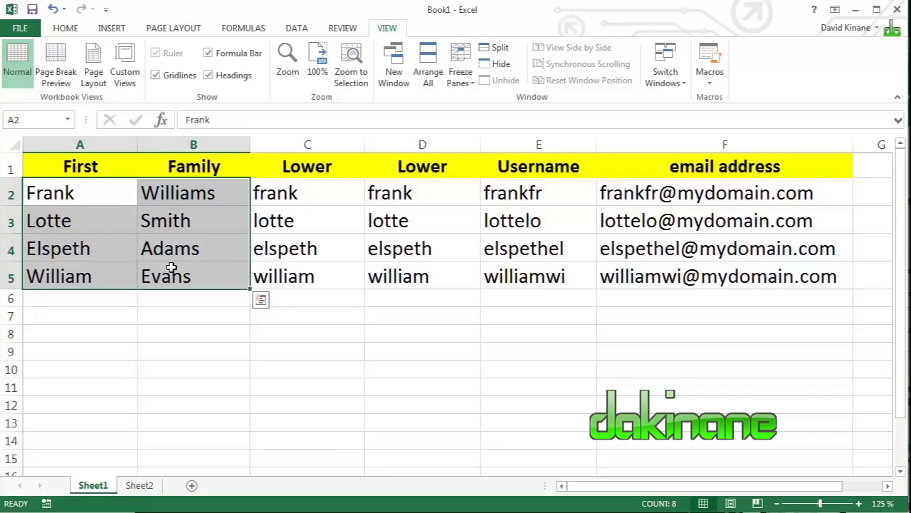
On Sheet2, start C2's formula with =CONCATENATE(LOWER(A2),
{"action": "left_click", "coordinate": [139, 484]}
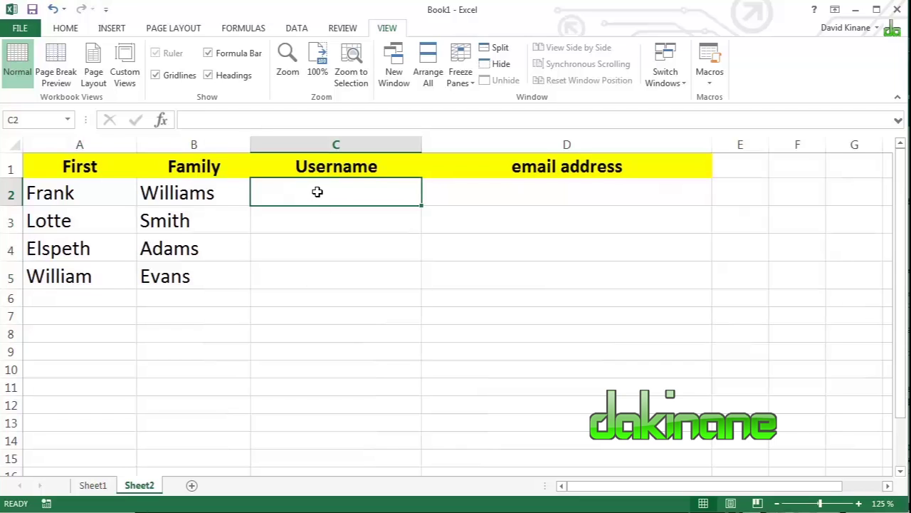
{"action": "type", "text": "="}
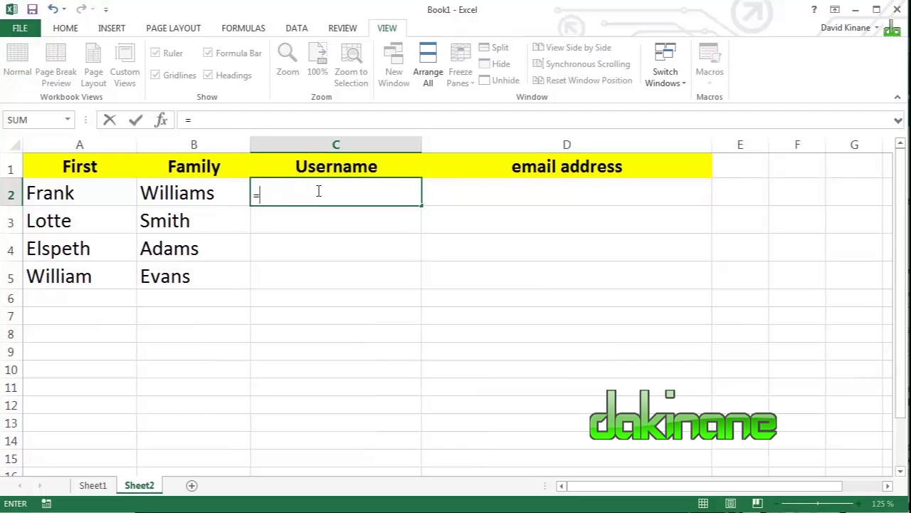
{"action": "type", "text": "co"}
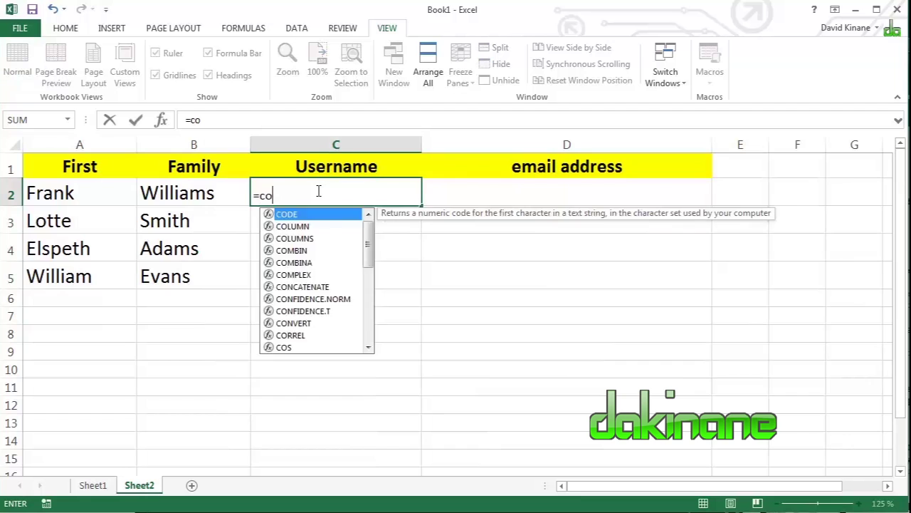
{"action": "type", "text": "ncatenatena"}
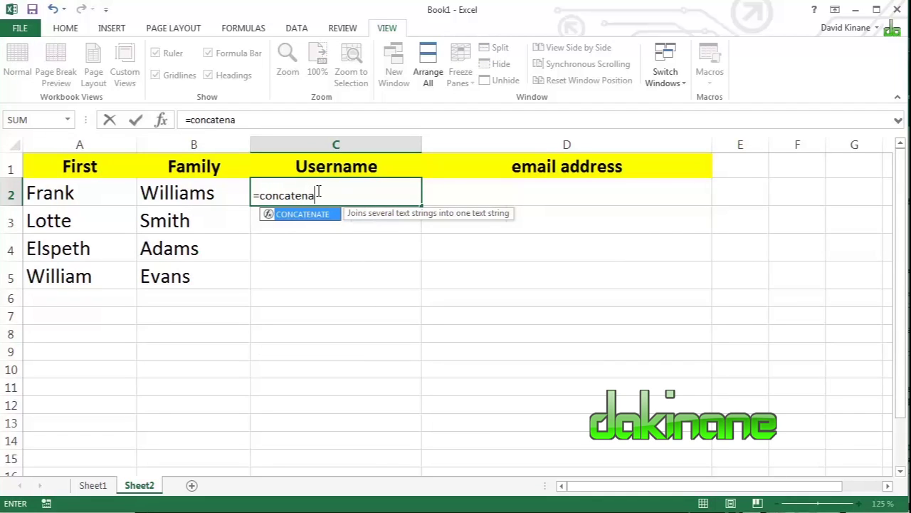
{"action": "type", "text": "("}
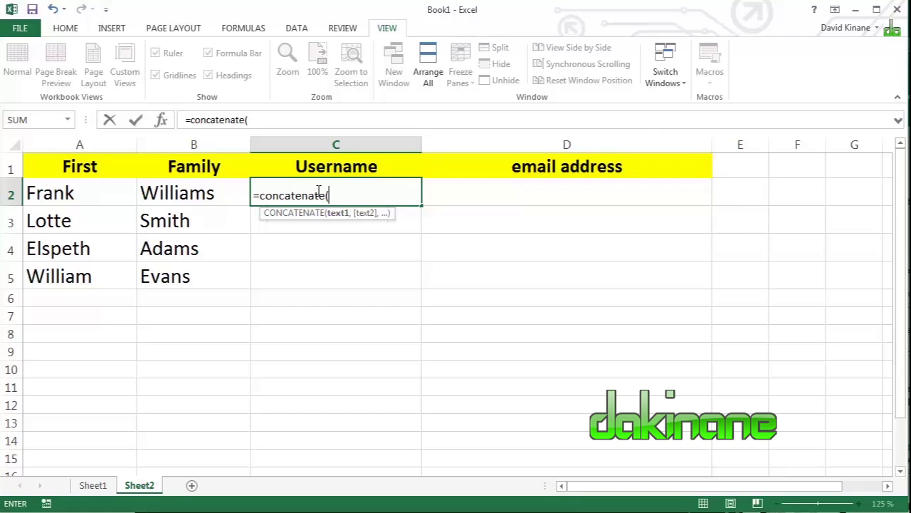
{"action": "type", "text": "lower"}
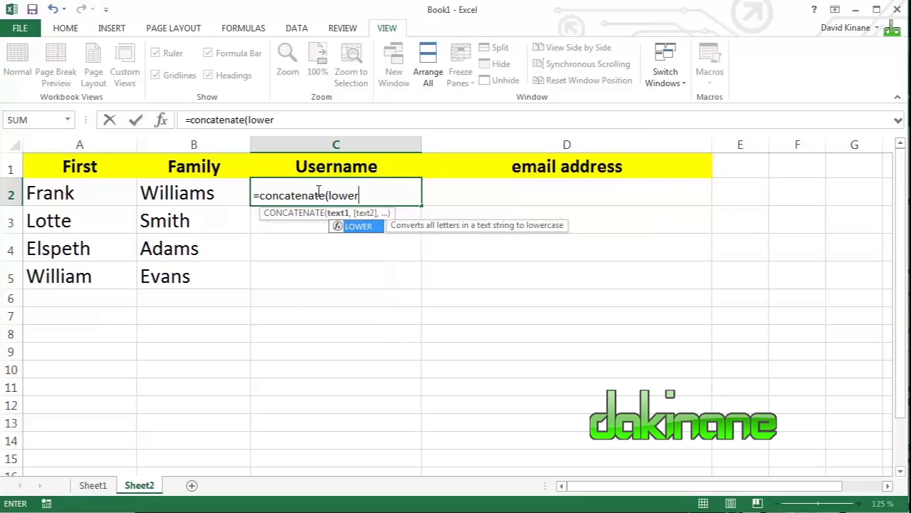
{"action": "type", "text": "("}
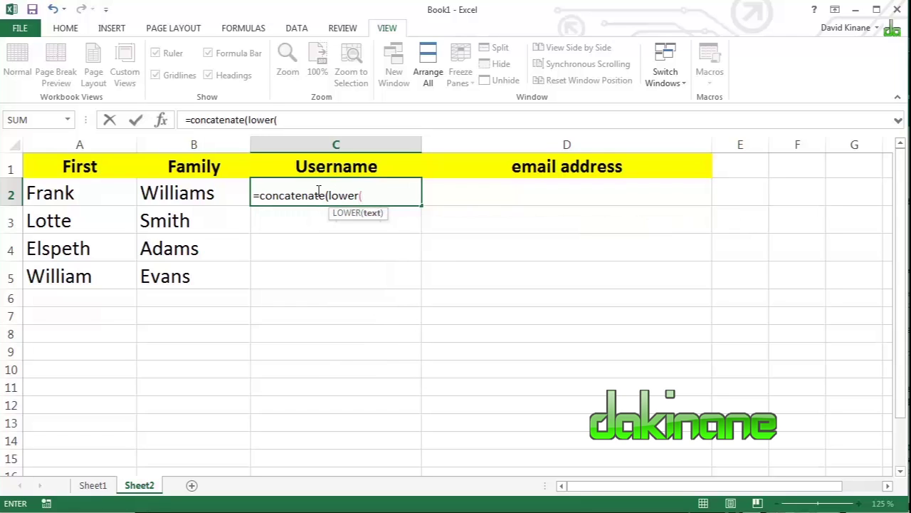
{"action": "key", "text": "BackSpace"}
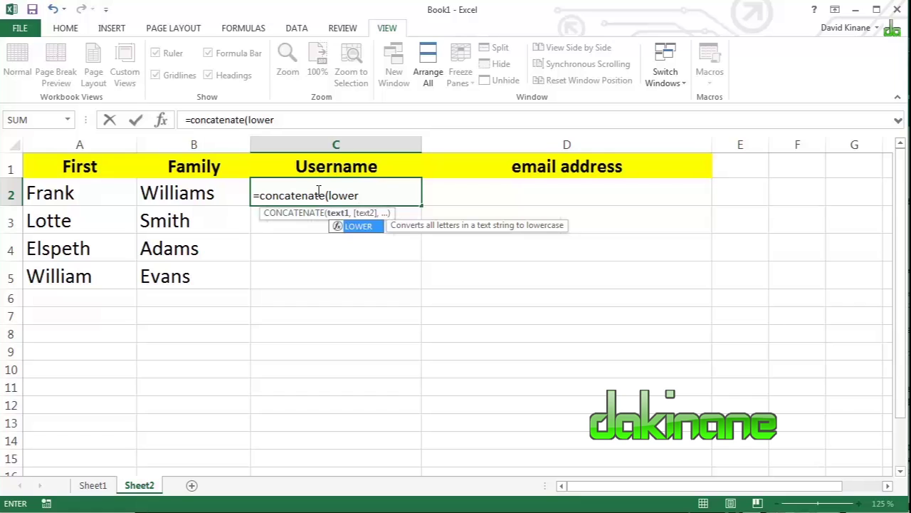
{"action": "type", "text": "("}
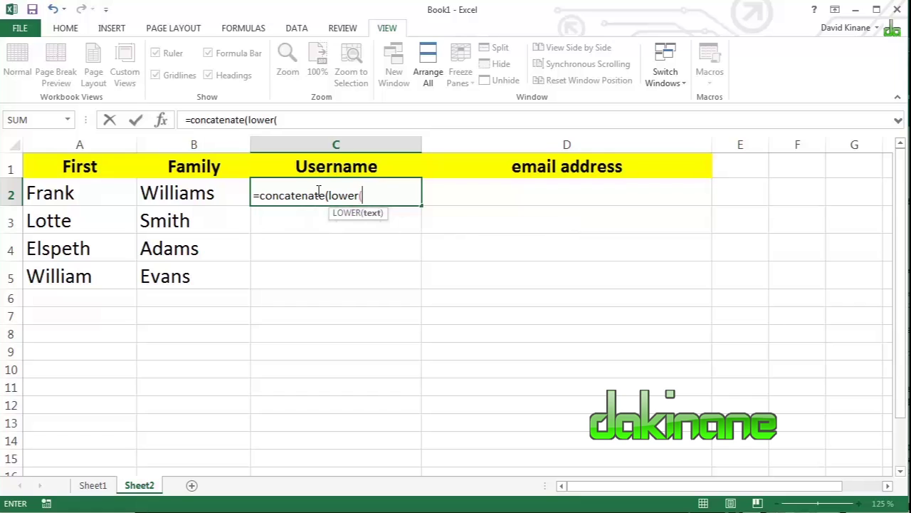
{"action": "left_click", "coordinate": [82, 198]}
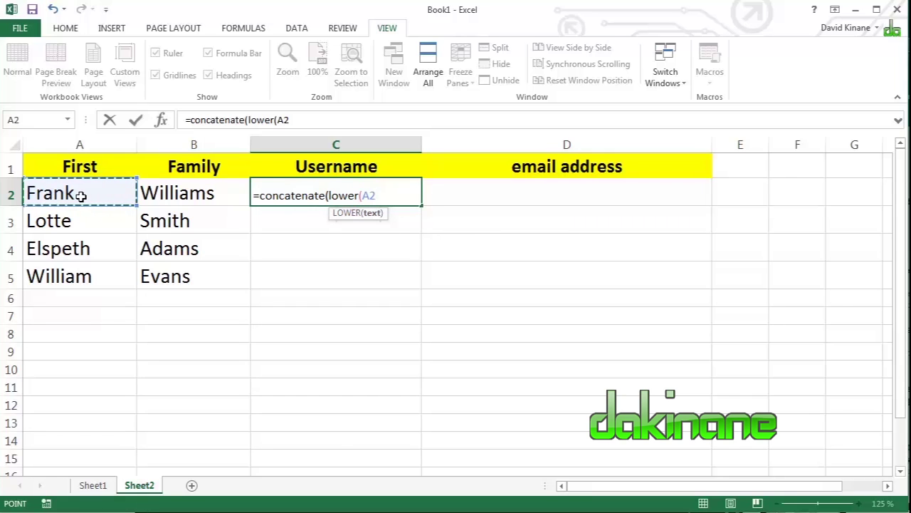
{"action": "type", "text": ")"}
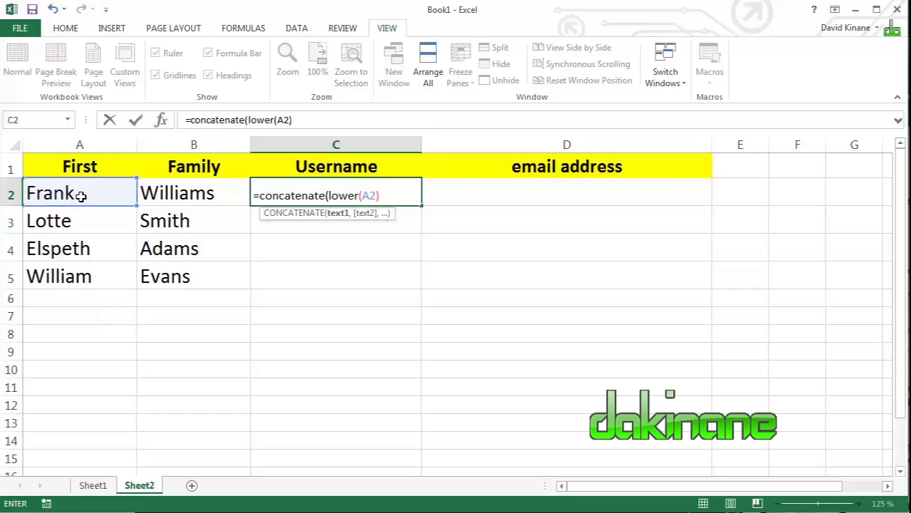
{"action": "type", "text": ","}
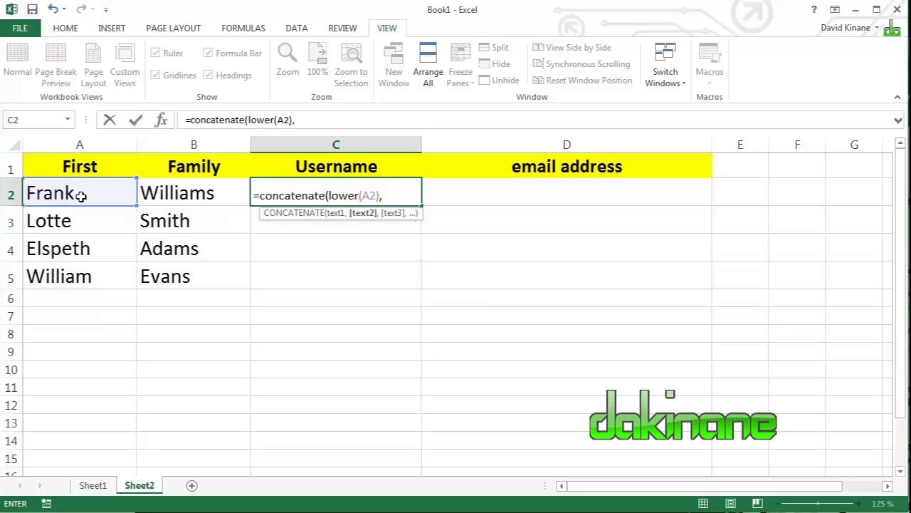
Append LOWER(LEFT(B2,2)) and a closing parenthesis, then commit the username formula
{"action": "type", "text": "lower"}
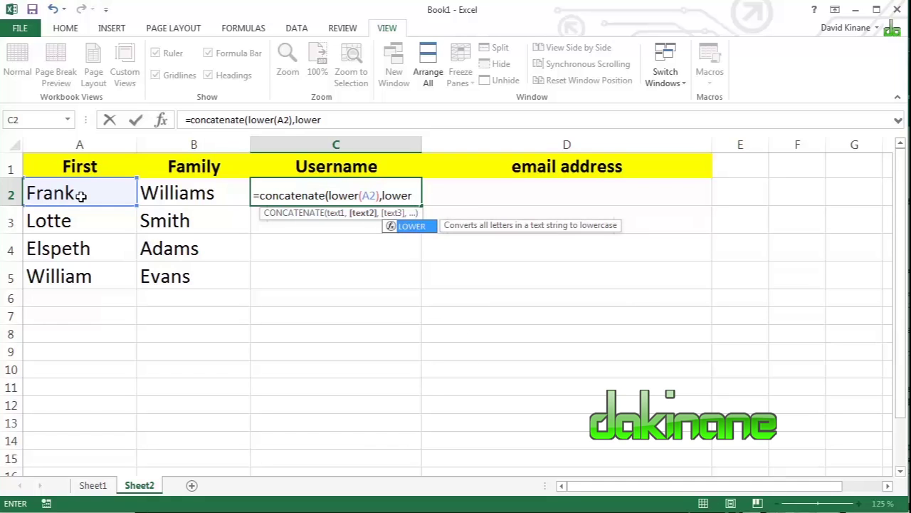
{"action": "type", "text": "("}
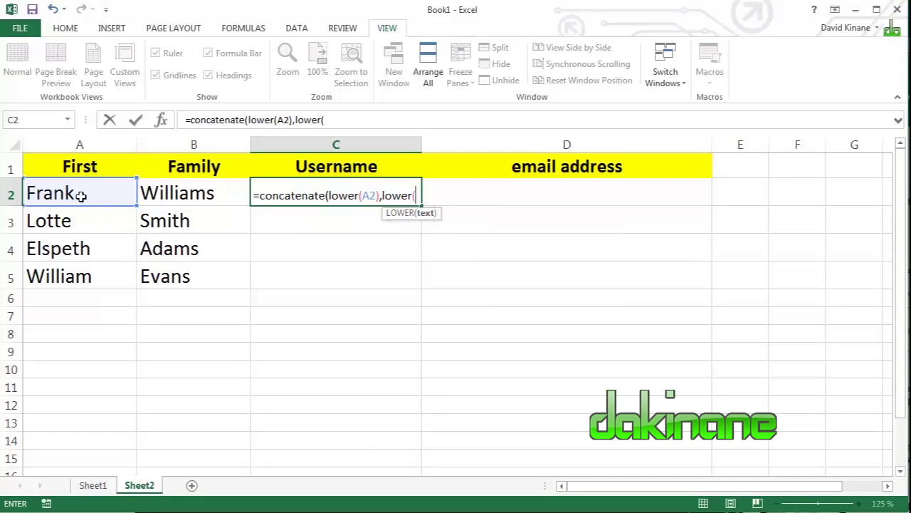
{"action": "type", "text": "Left"}
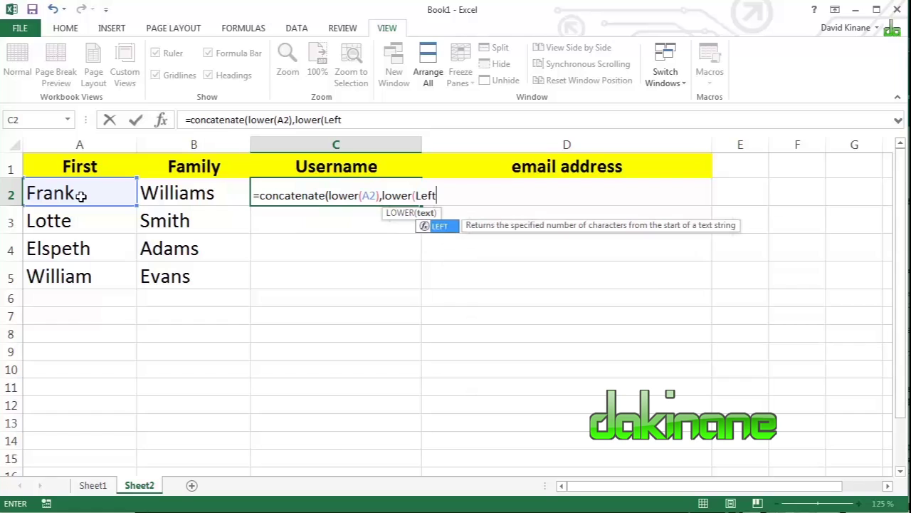
{"action": "key", "text": "BackSpace"}
{"action": "key", "text": "BackSpace"}
{"action": "key", "text": "BackSpace"}
{"action": "key", "text": "BackSpace"}
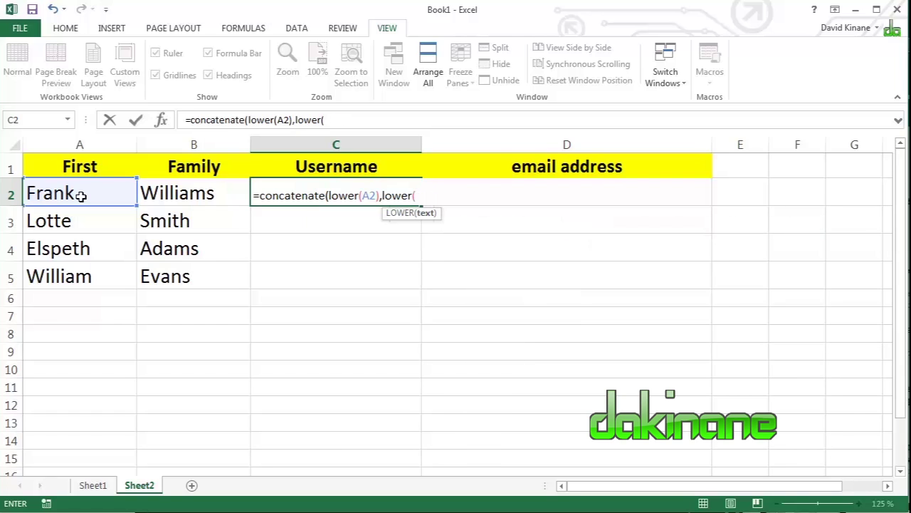
{"action": "type", "text": "left"}
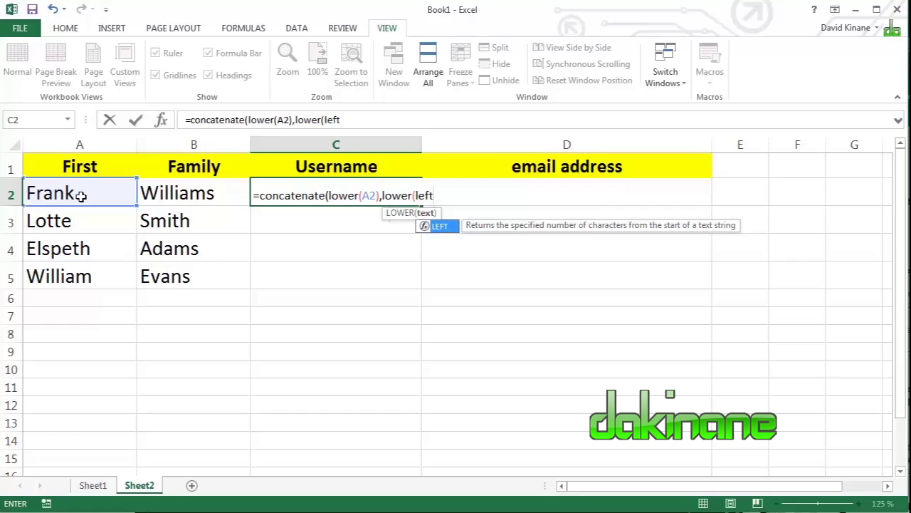
{"action": "type", "text": "("}
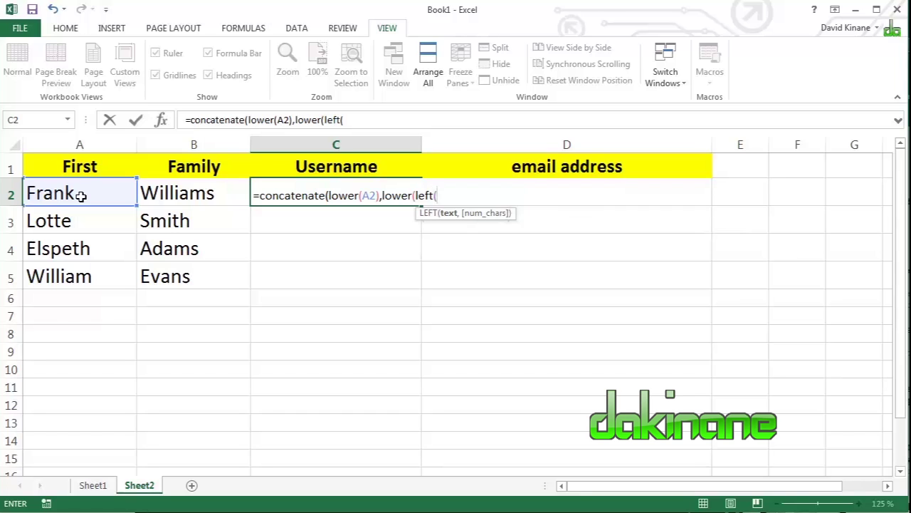
{"action": "left_click", "coordinate": [200, 192]}
{"action": "type", "text": ",2"}
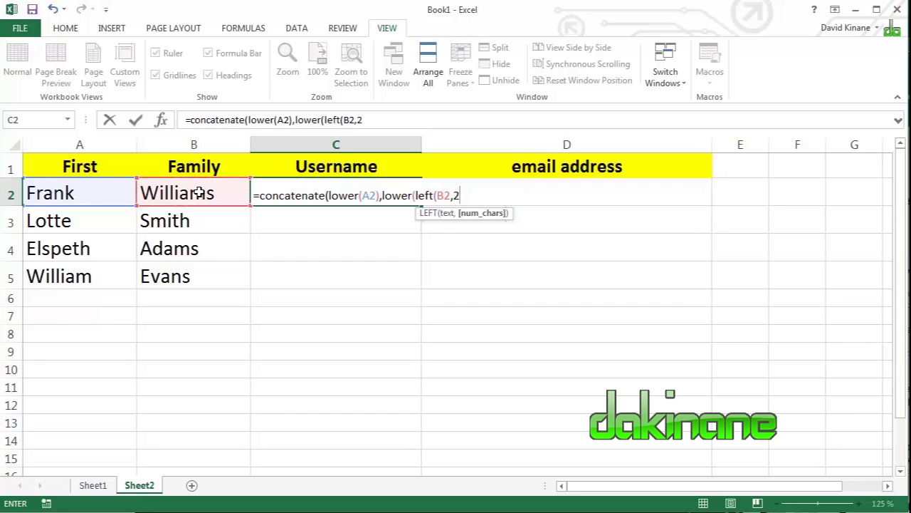
{"action": "type", "text": ")"}
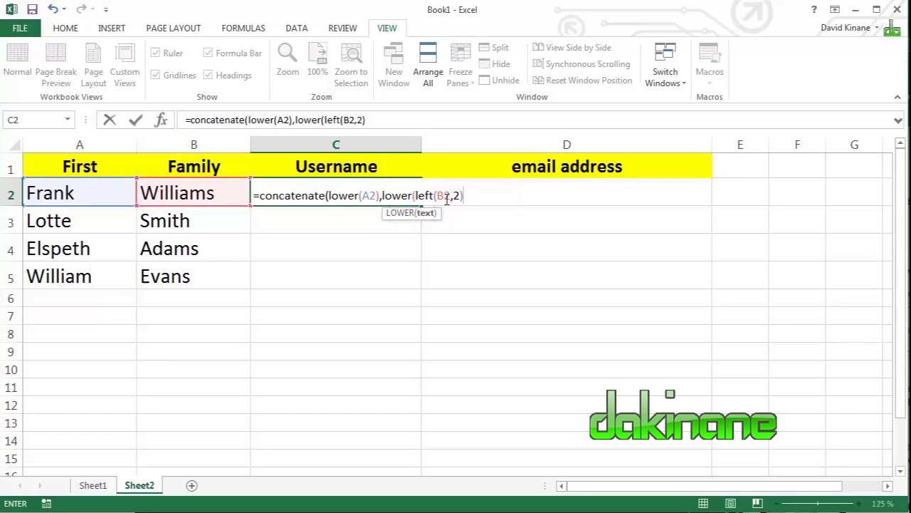
{"action": "left_click", "coordinate": [468, 195]}
{"action": "type", "text": ")"}
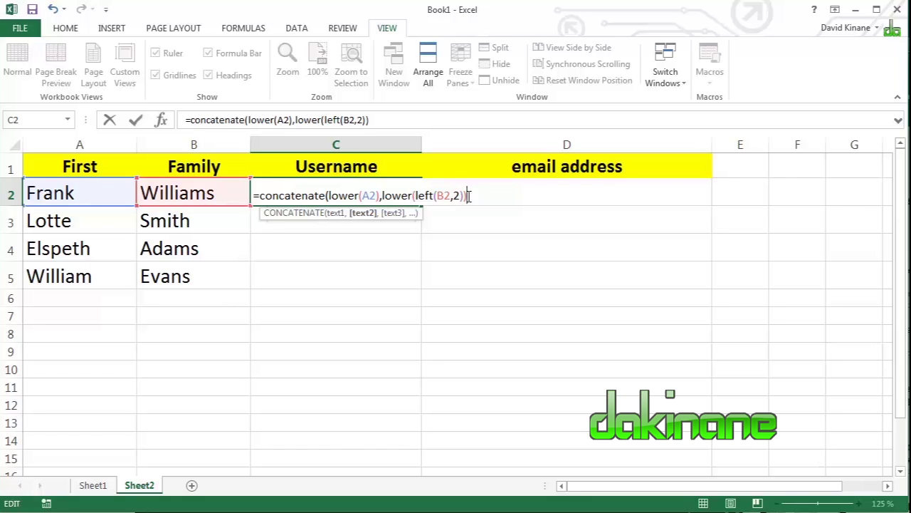
{"action": "key", "text": "Return"}
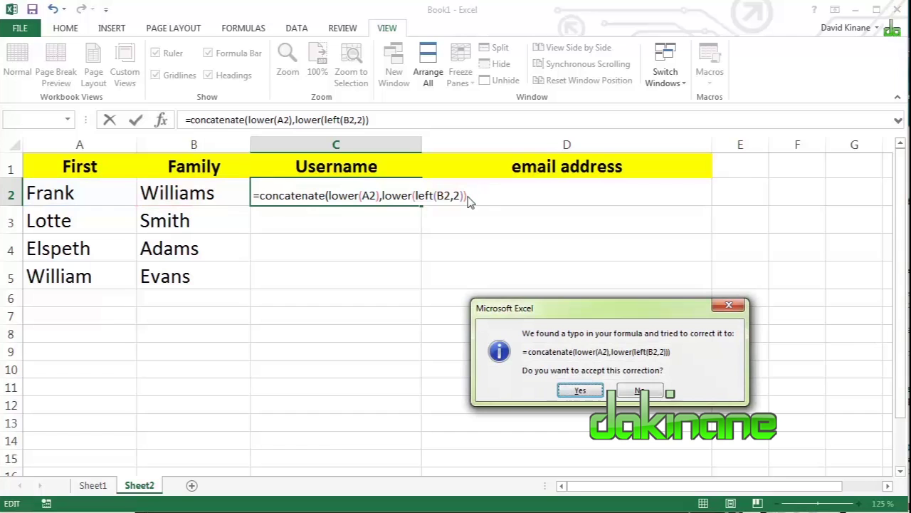
Accept Excel's parenthesis fix, then edit C2's username formula and recommit it with Ctrl+Enter
{"action": "left_click", "coordinate": [580, 390]}
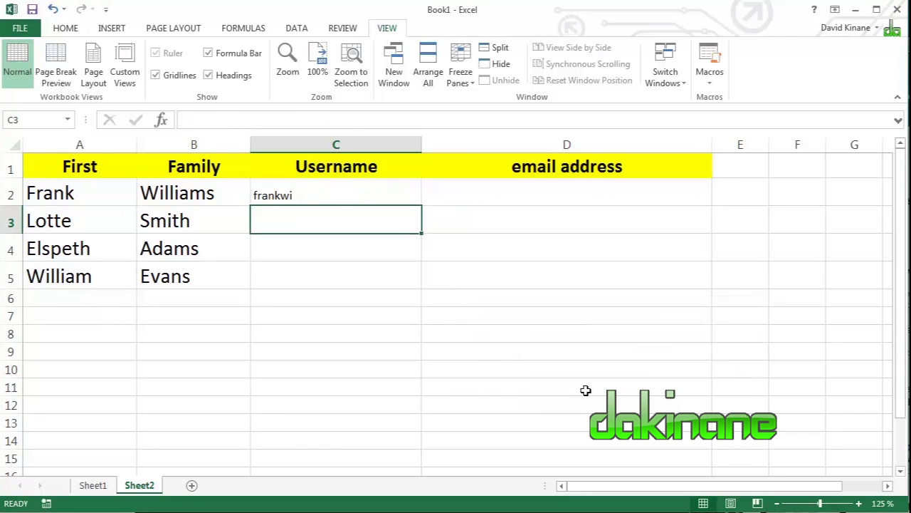
{"action": "left_click", "coordinate": [347, 195]}
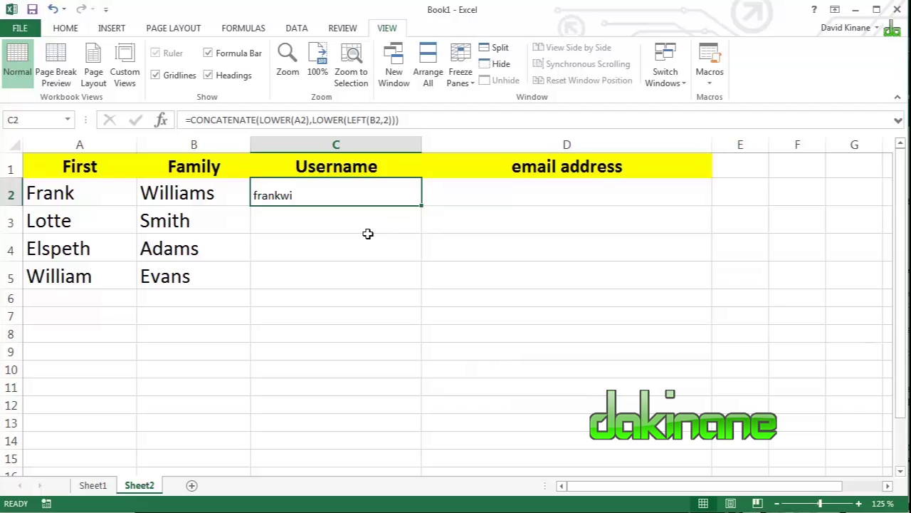
{"action": "left_click", "coordinate": [319, 119]}
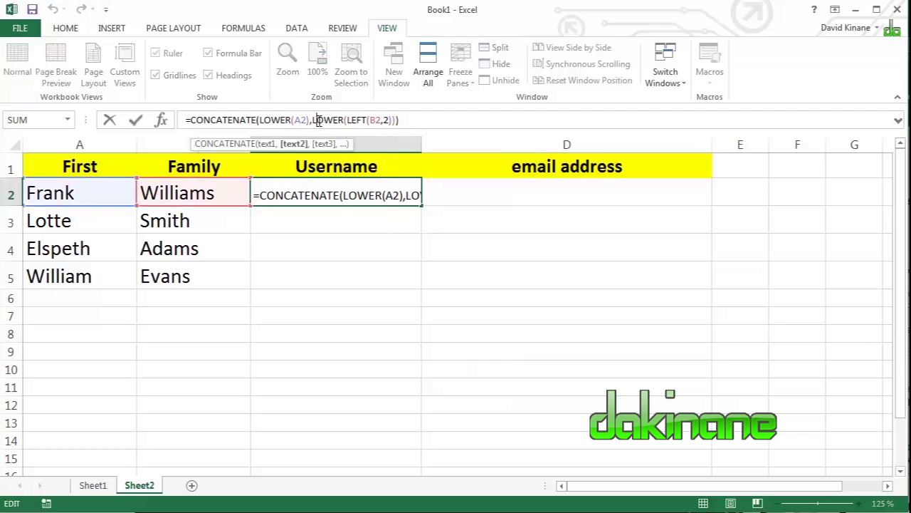
{"action": "left_click", "coordinate": [342, 195]}
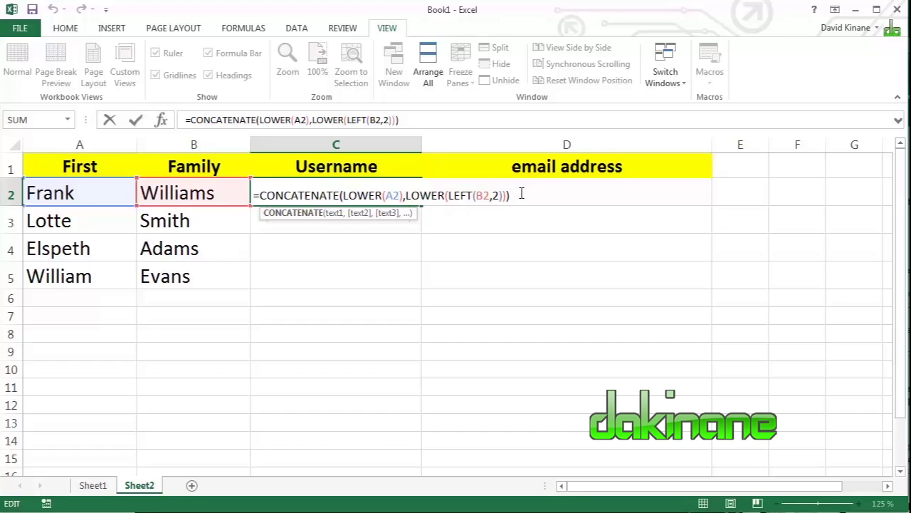
{"action": "key", "text": "ctrl+Return"}
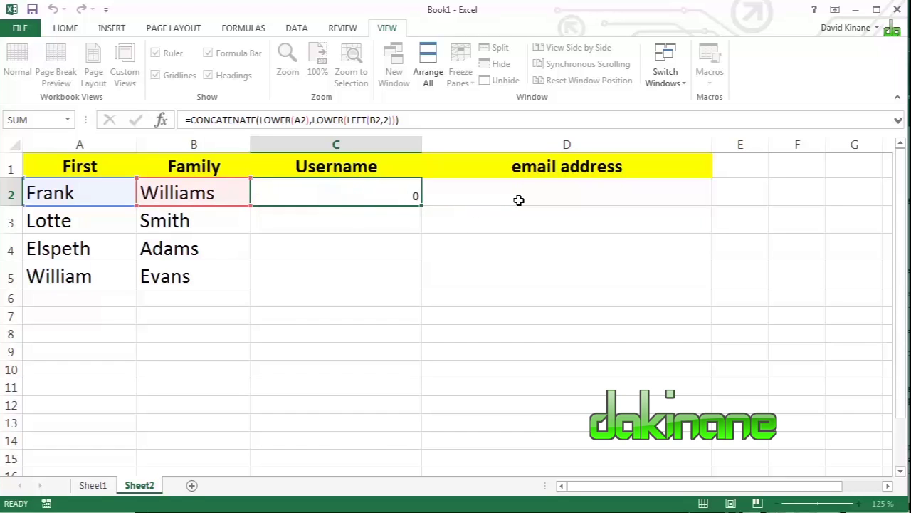
Commit C2, then set the font size of C2:D5 to 16
{"action": "key", "text": "Return"}
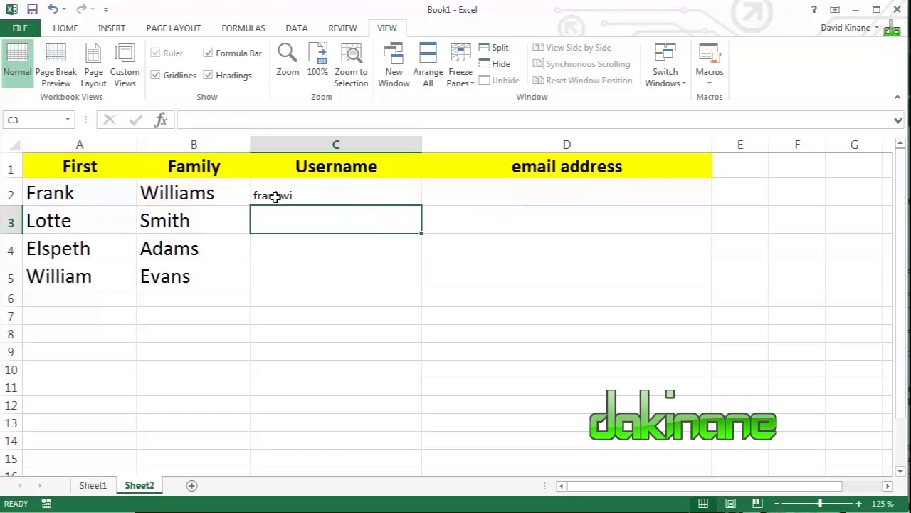
{"action": "left_click_drag", "start_coordinate": [275, 198], "coordinate": [592, 283]}
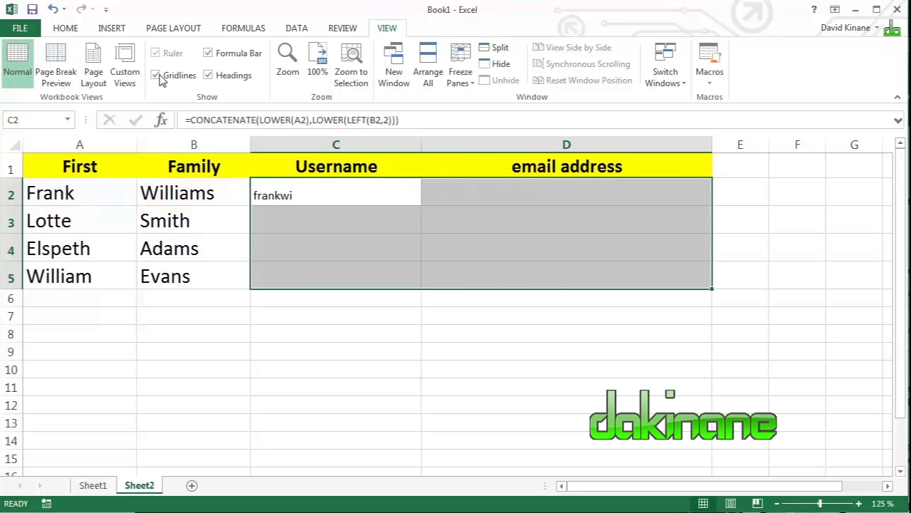
{"action": "left_click", "coordinate": [67, 33]}
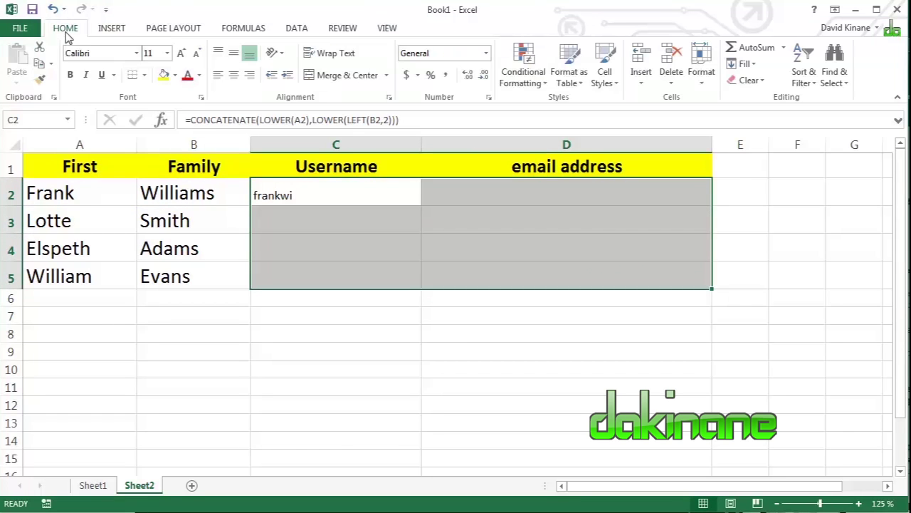
{"action": "left_click", "coordinate": [166, 53]}
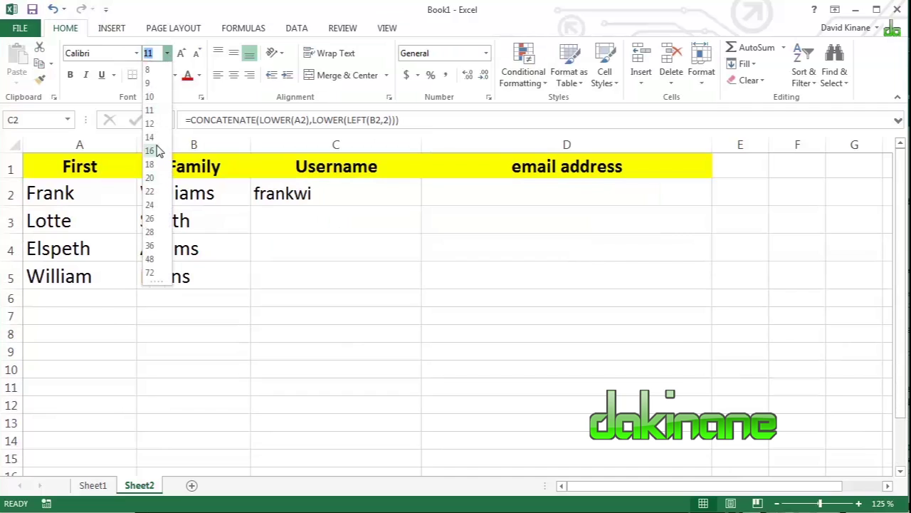
{"action": "left_click", "coordinate": [158, 151]}
Fill C2's username formula down to C5
{"action": "left_click", "coordinate": [365, 245]}
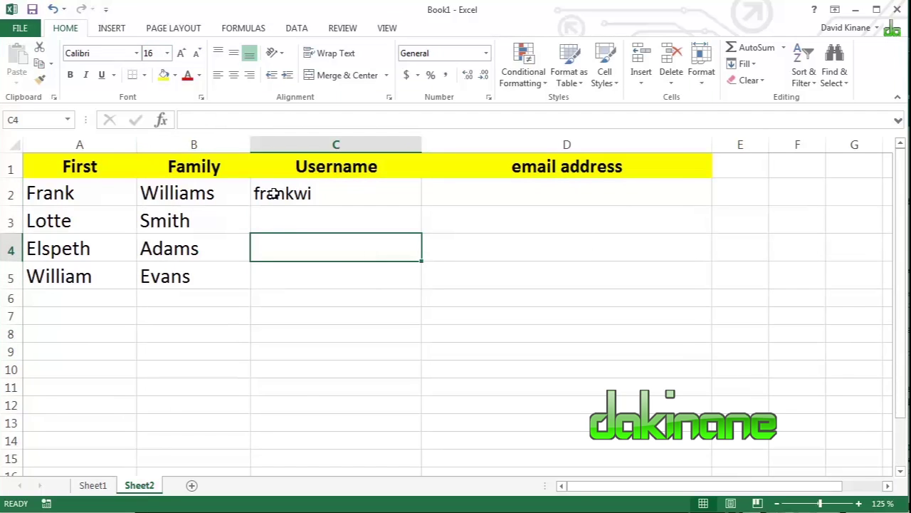
{"action": "left_click", "coordinate": [299, 192]}
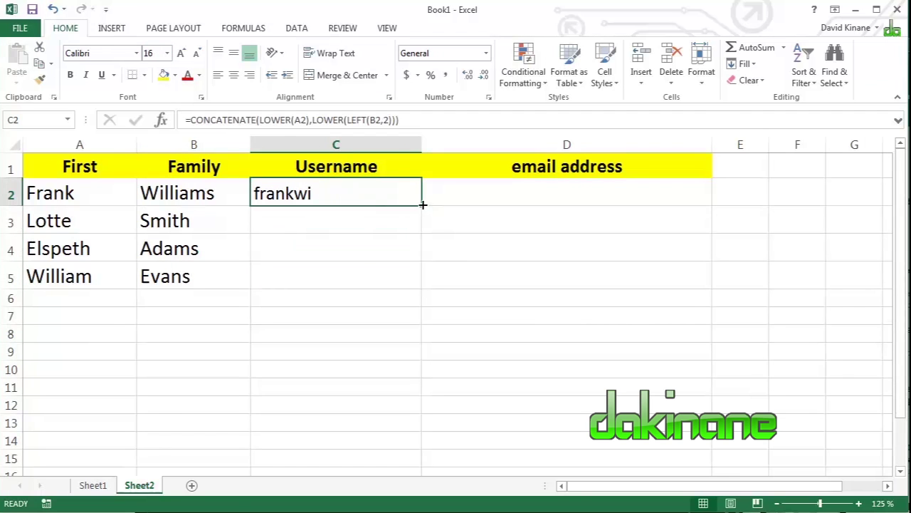
{"action": "left_click_drag", "start_coordinate": [422, 204], "coordinate": [420, 290]}
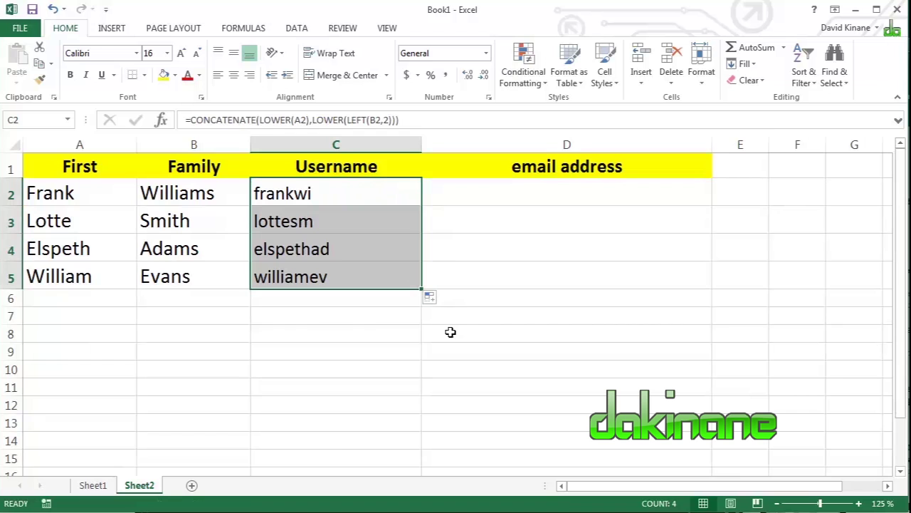
{"action": "left_click", "coordinate": [333, 320]}
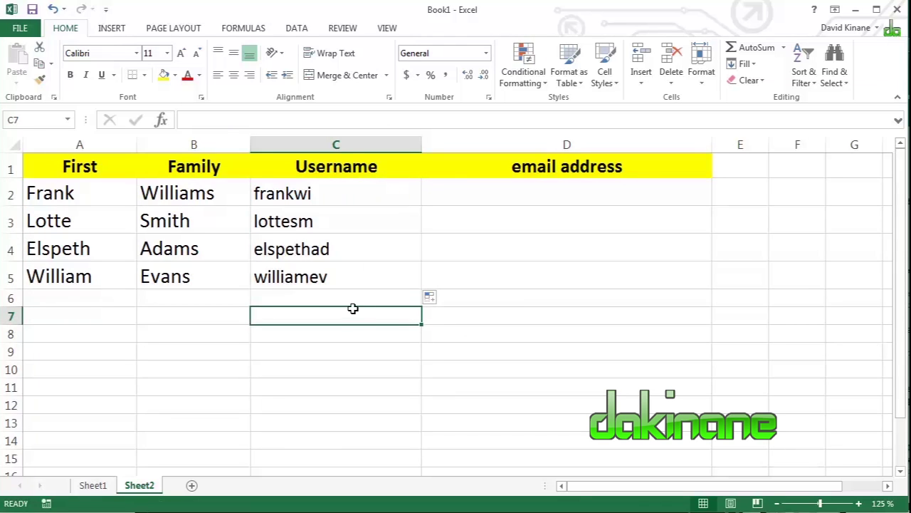
Select cell D2 for the email address formula
{"action": "left_click", "coordinate": [488, 193]}
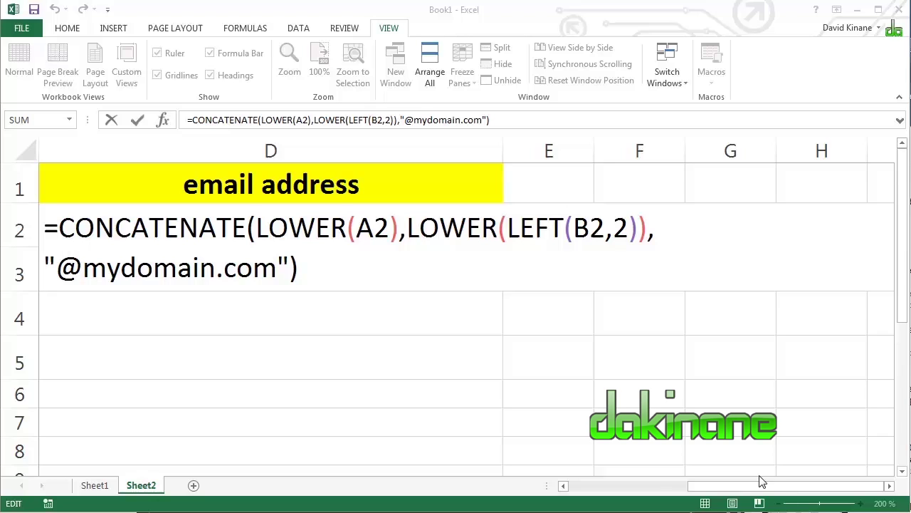
{"action": "left_click", "coordinate": [798, 490]}
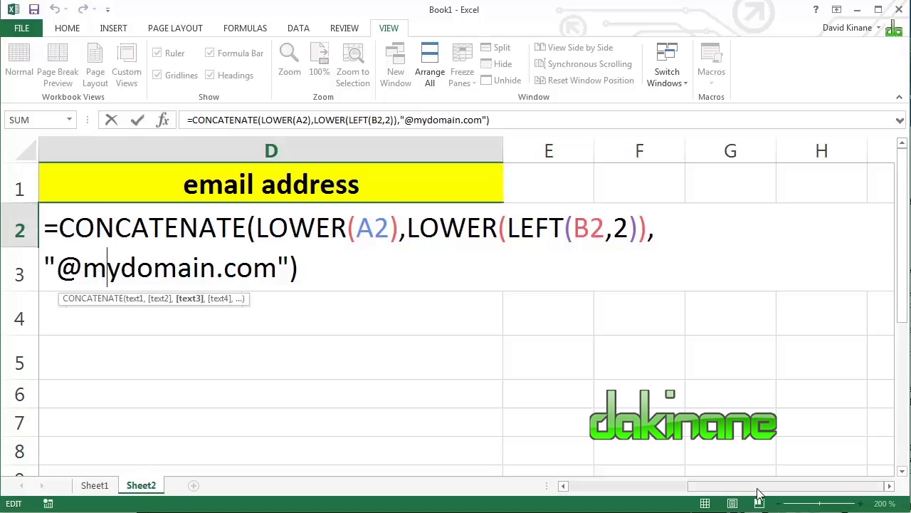
{"action": "left_click_drag", "start_coordinate": [793, 490], "coordinate": [662, 491]}
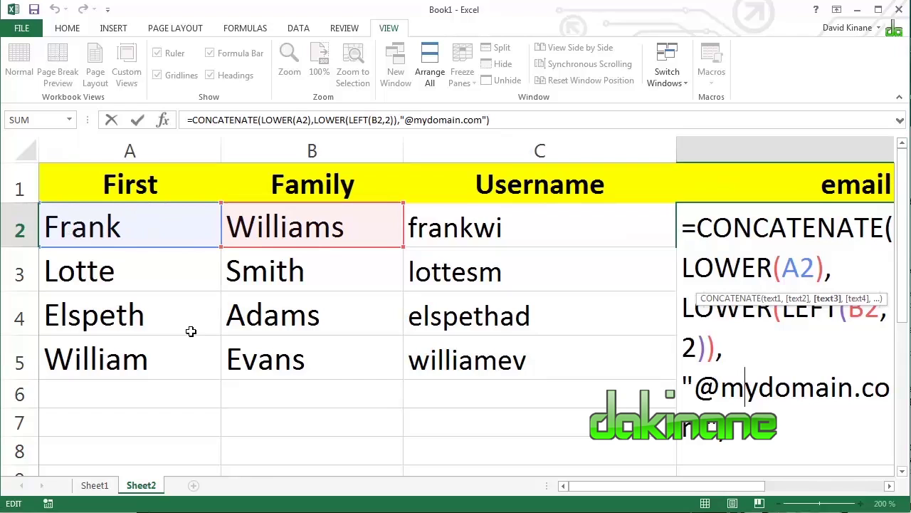
{"action": "left_click_drag", "start_coordinate": [695, 490], "coordinate": [811, 490]}
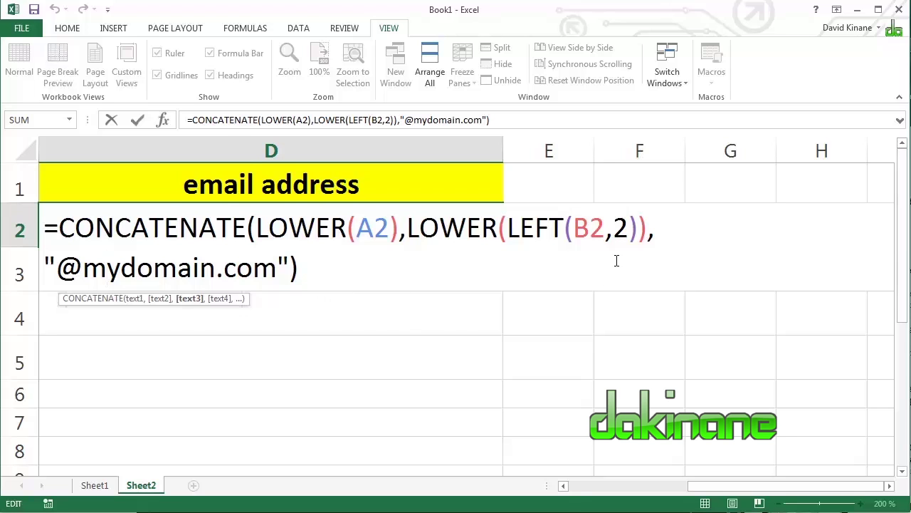
{"action": "left_click_drag", "start_coordinate": [796, 485], "coordinate": [658, 495]}
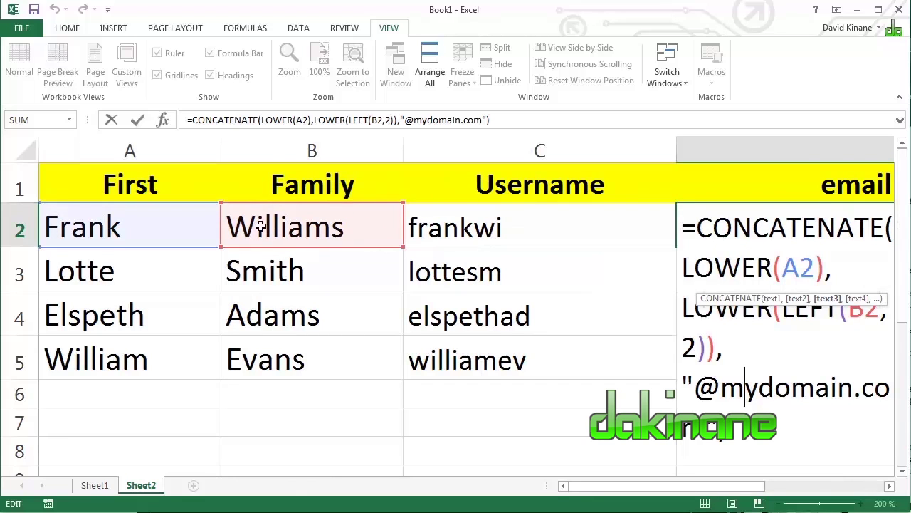
{"action": "left_click_drag", "start_coordinate": [710, 488], "coordinate": [828, 487]}
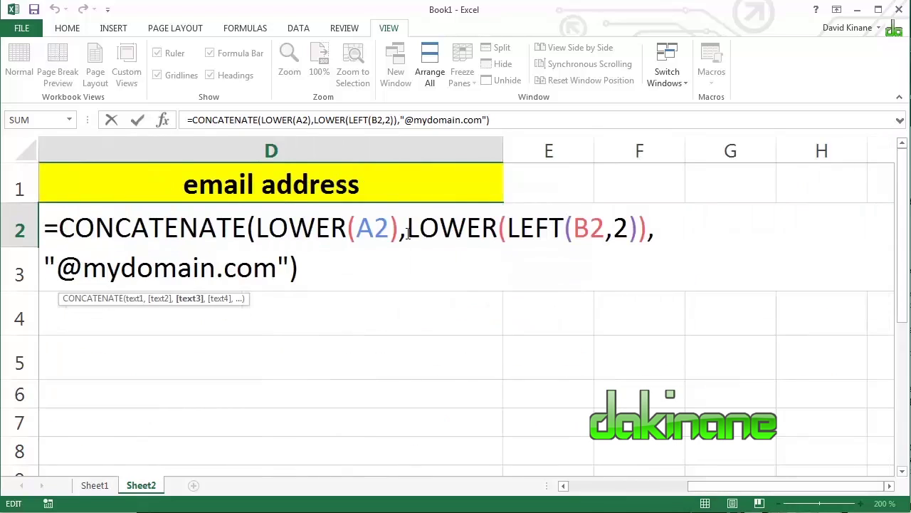